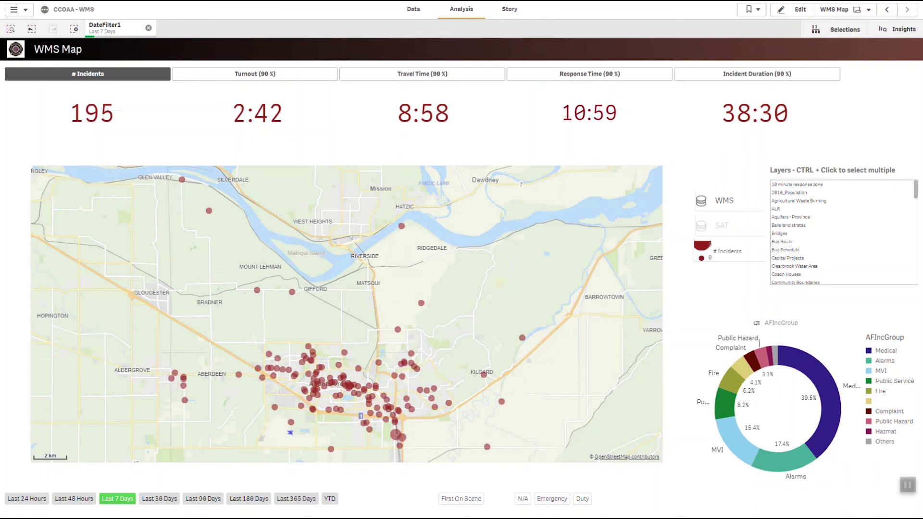
Zoom in on the Clearbrook cluster of the 195 Last 7 Days incidents
scroll(358, 428, up, 2)
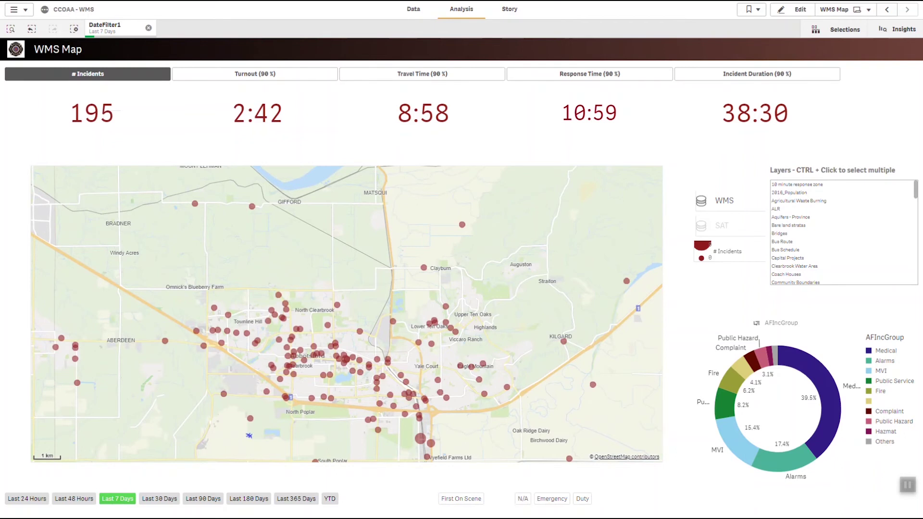
Make the SAT satellite layer visible, zoom in, and open the sheet for editing
click(728, 226)
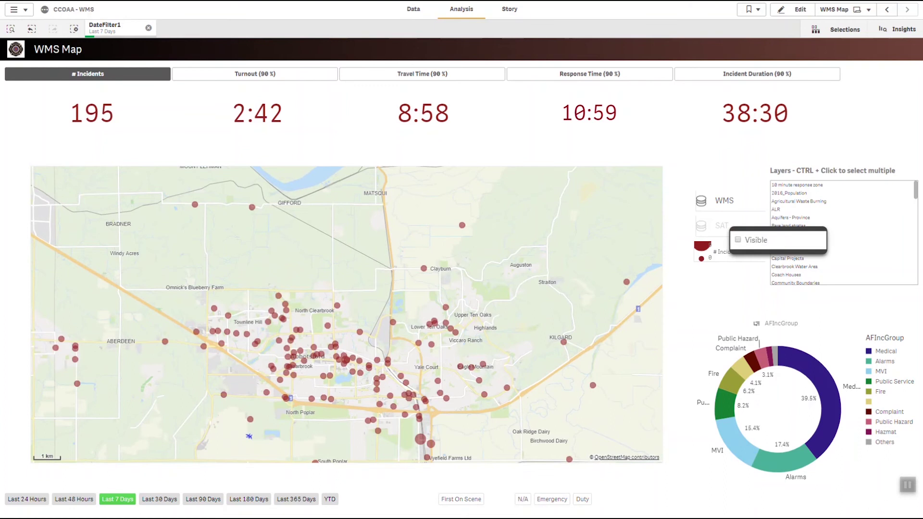
click(739, 239)
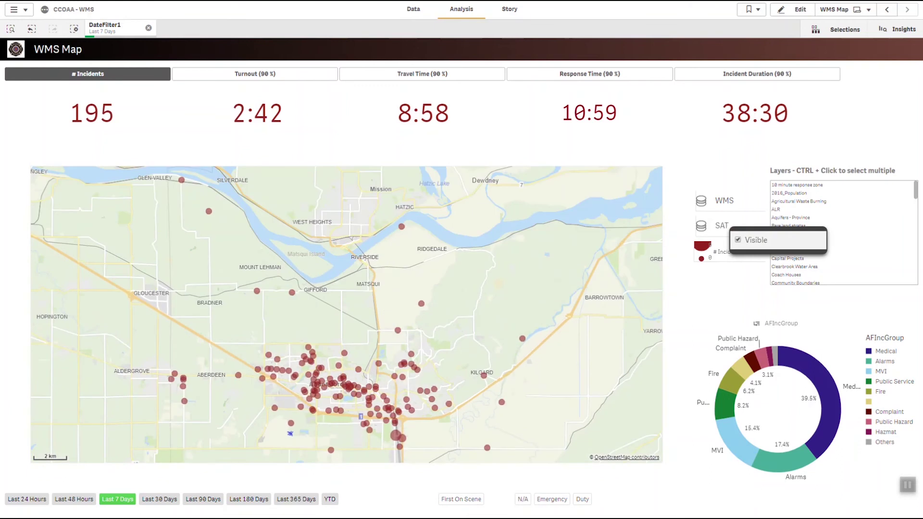
mouse_move(334, 384)
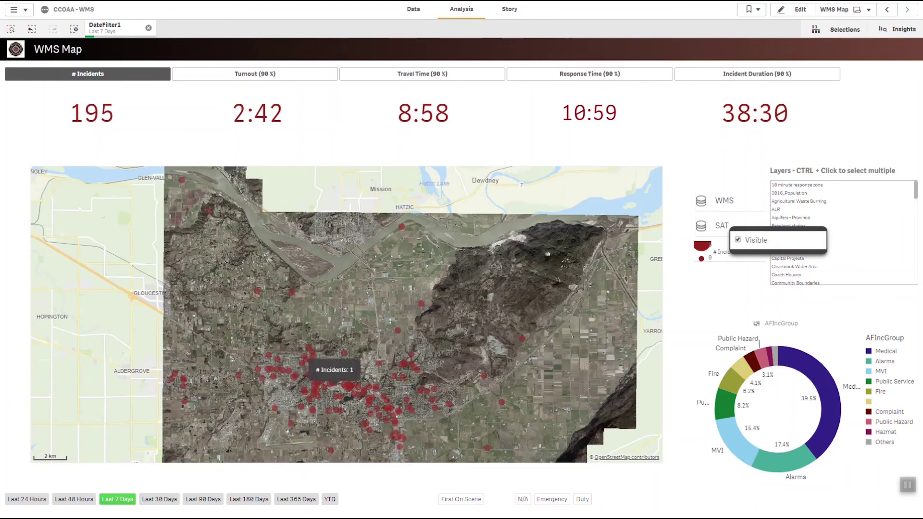
mouse_move(174, 374)
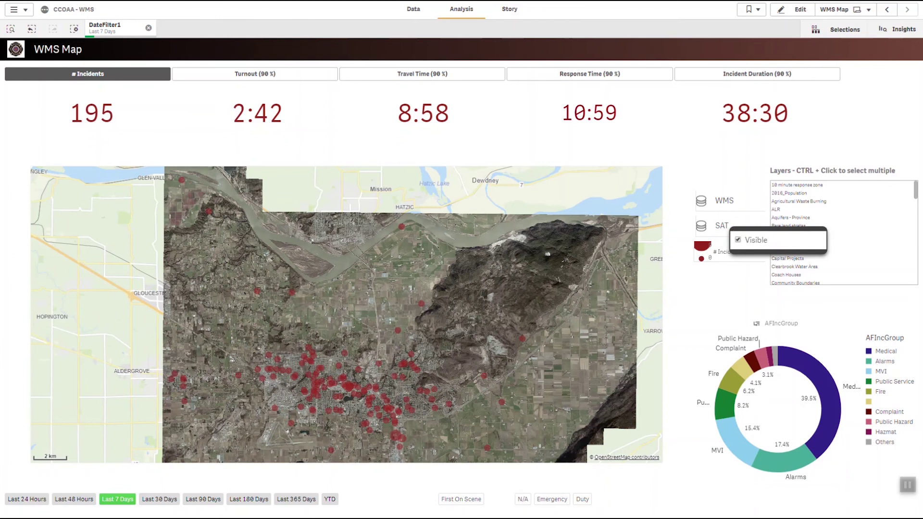
scroll(453, 346, up, 2)
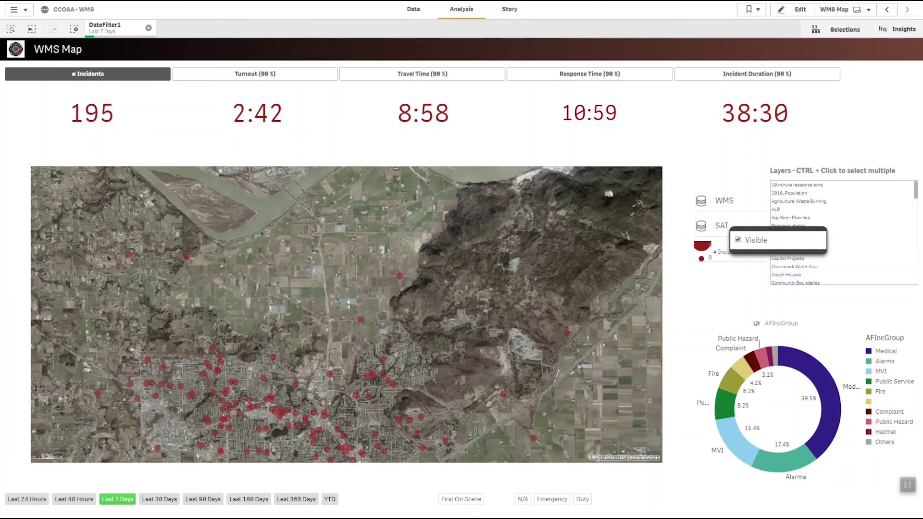
click(796, 9)
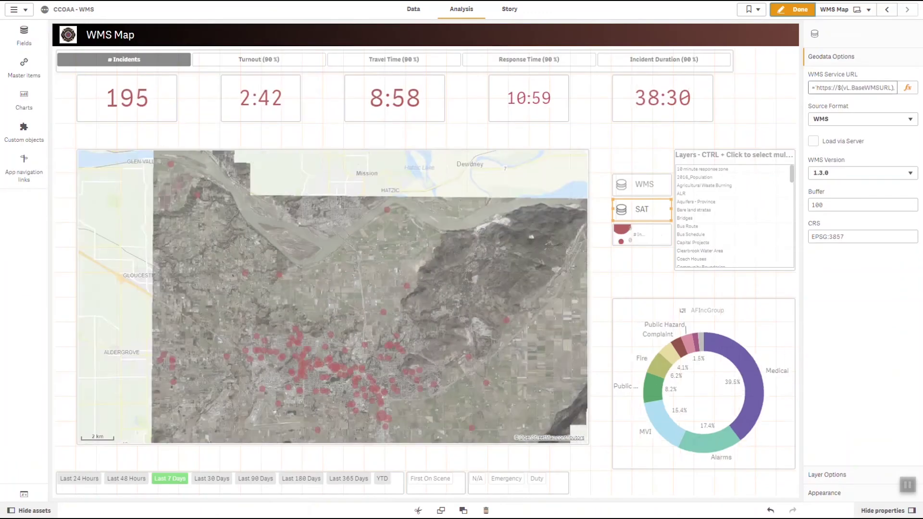
click(908, 88)
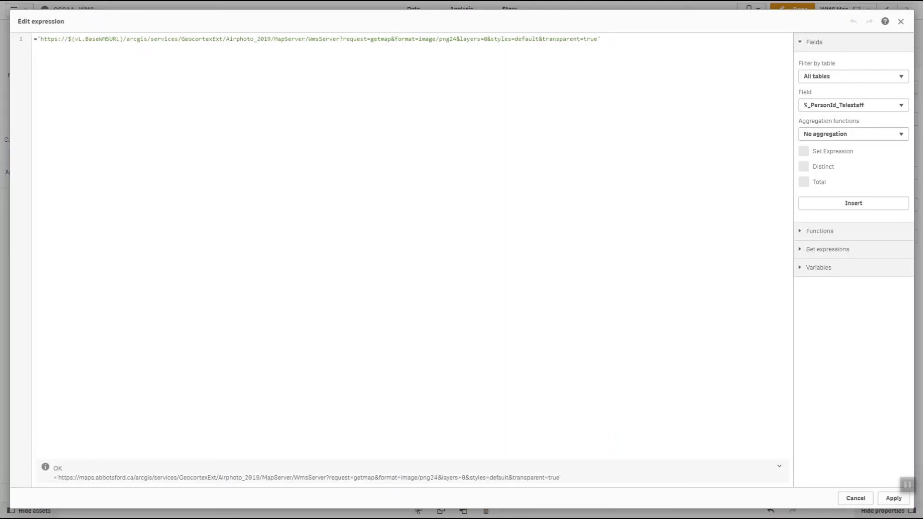
key(ctrl+plus)
key(ctrl+plus)
key(ctrl+plus)
key(ctrl+plus)
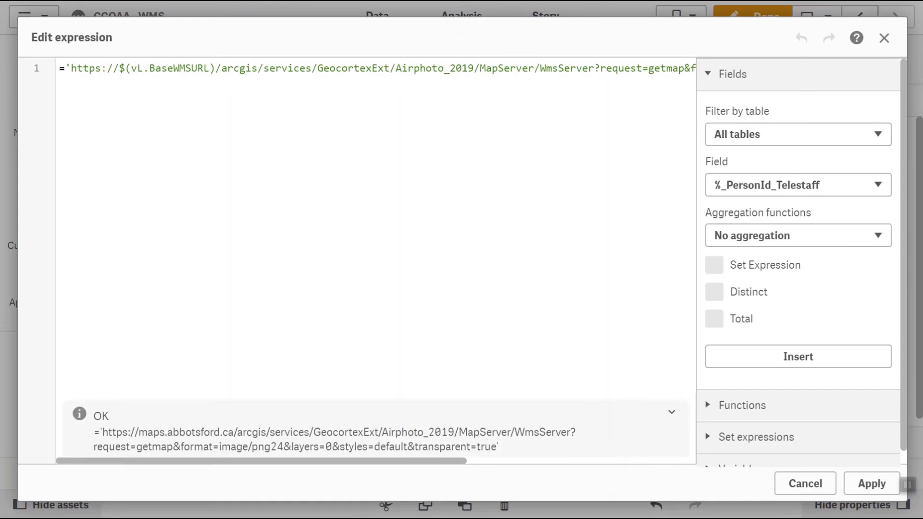
key(ctrl+minus)
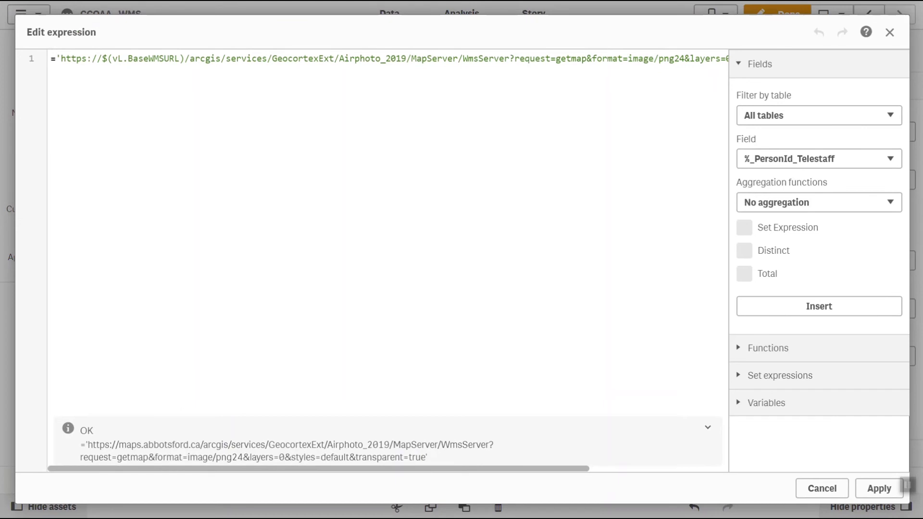
drag(575, 58, 727, 58)
click(726, 58)
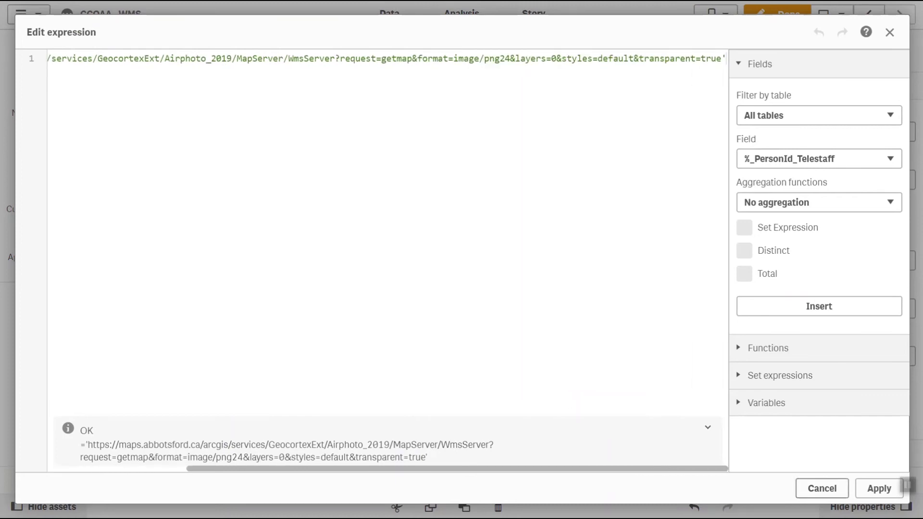
click(822, 488)
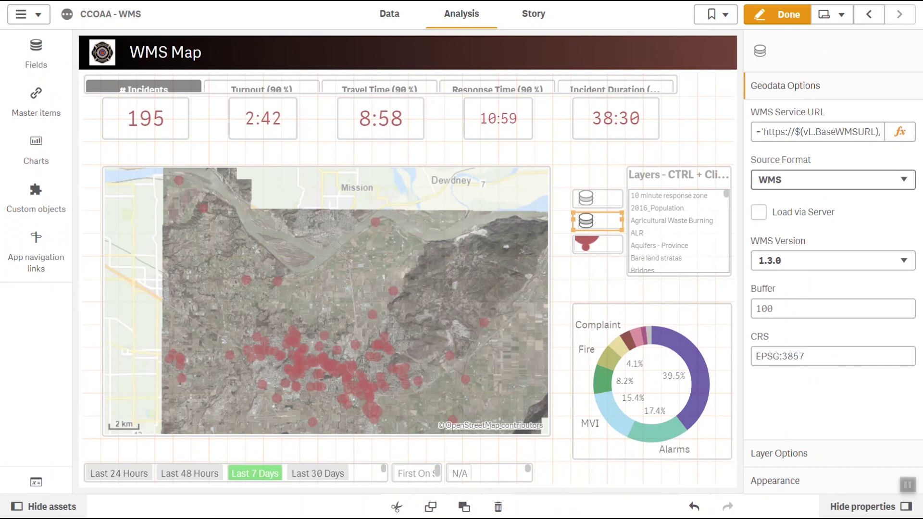
key(ctrl+0)
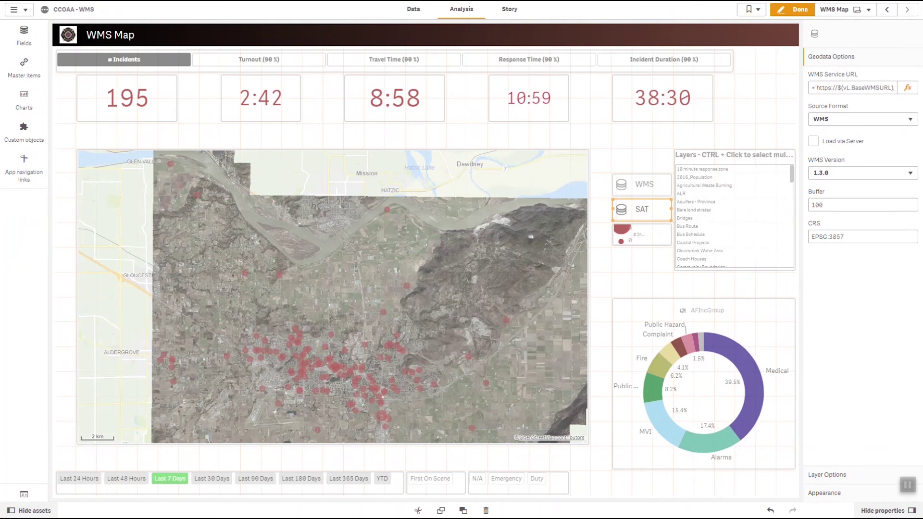
Leave editing, hide the SAT satellite layer, and switch the filter to Last 365 Days
click(792, 10)
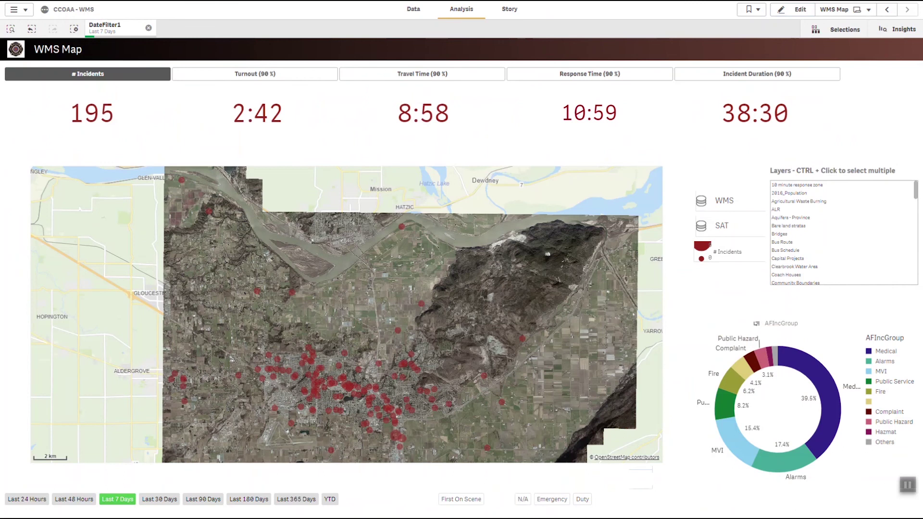
click(727, 226)
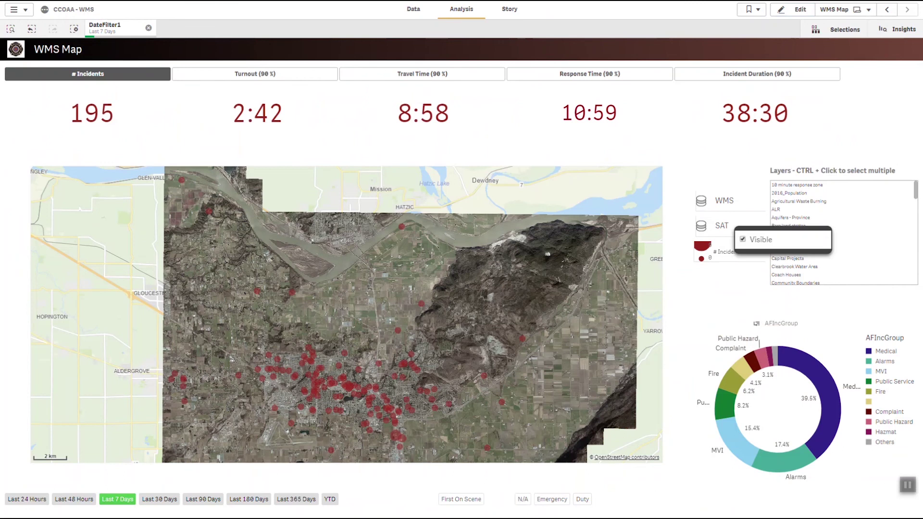
click(743, 240)
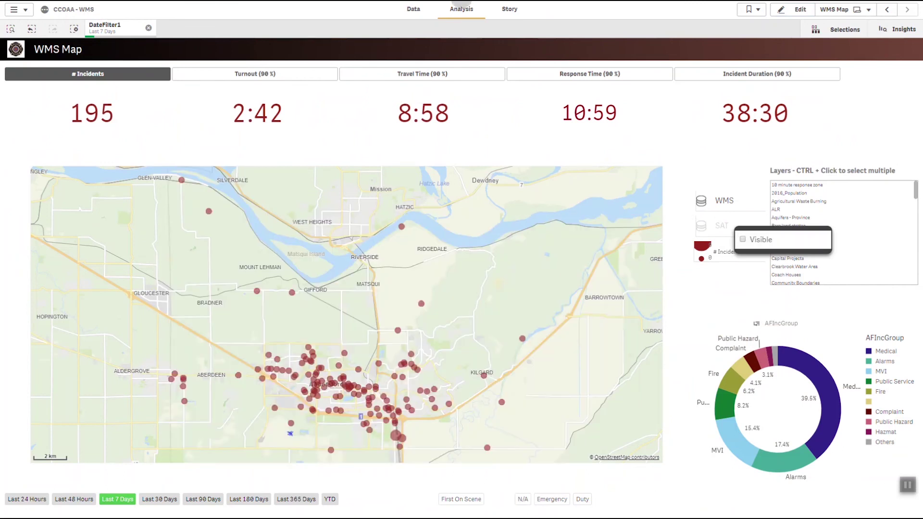
click(296, 500)
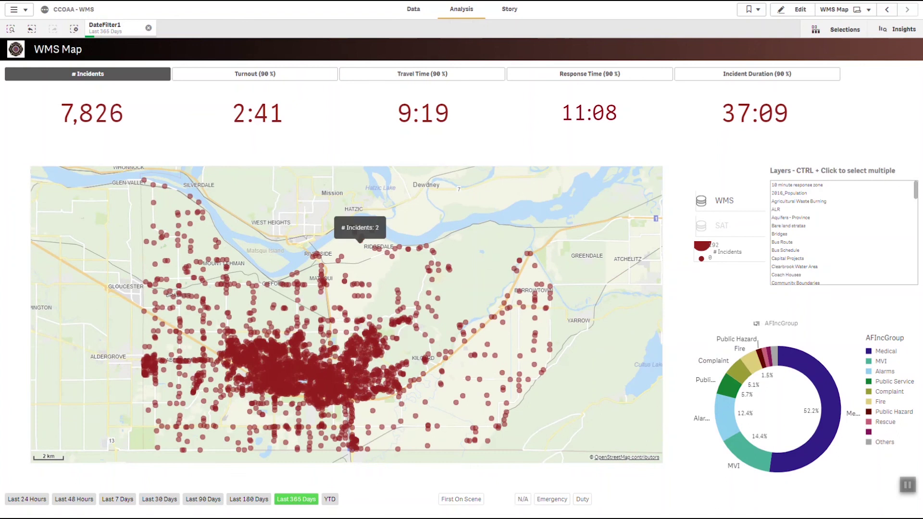
Search 'public ha' and select the Public Hazard incident group, leaving 118 incidents
key(ctrl+f)
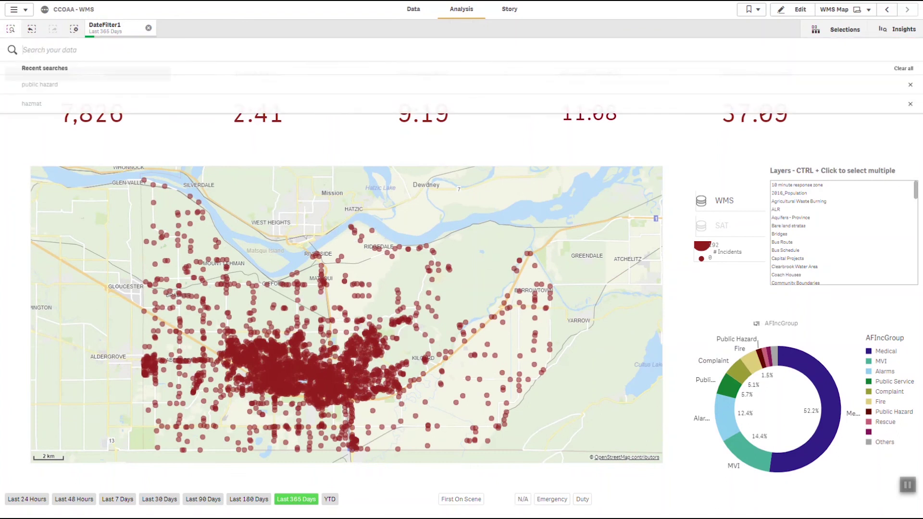
text(public)
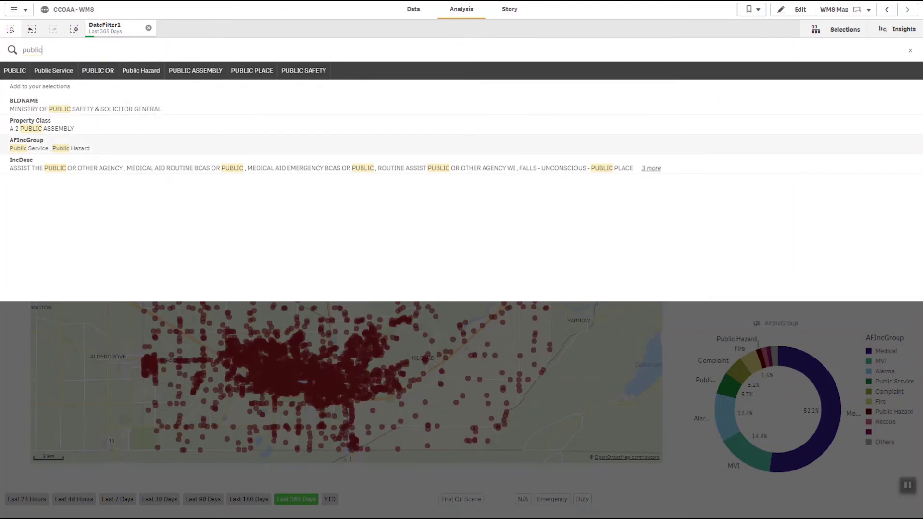
text( ha)
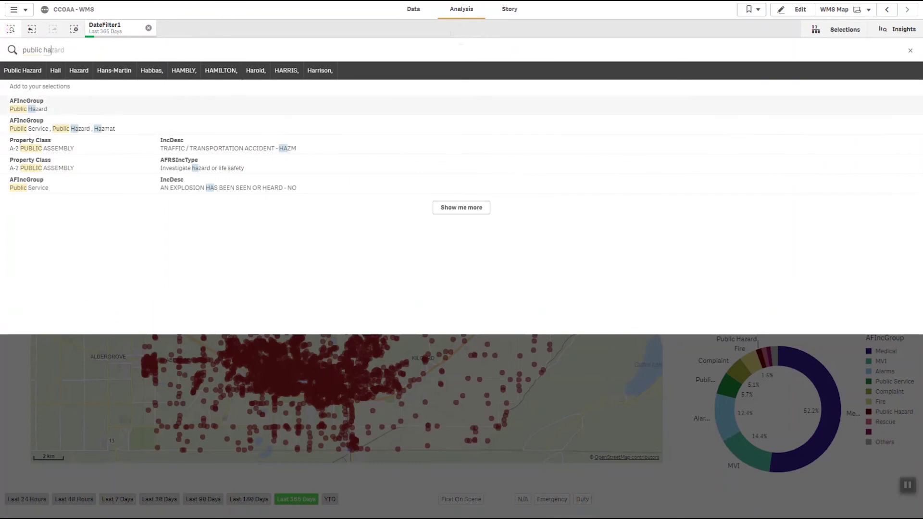
key(Return)
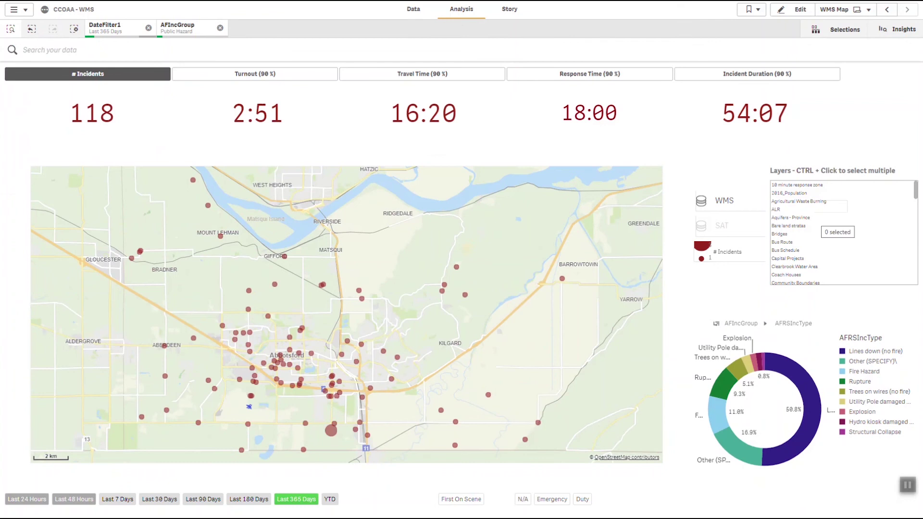
Select '10 minute response zone' in the Layers list to overlay it beneath the incidents
scroll(843, 232, down, 10)
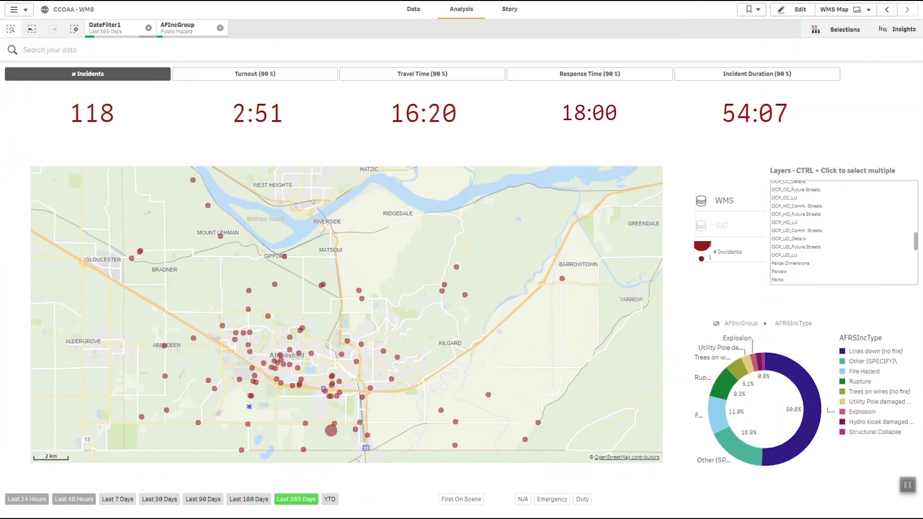
scroll(844, 232, down, 1)
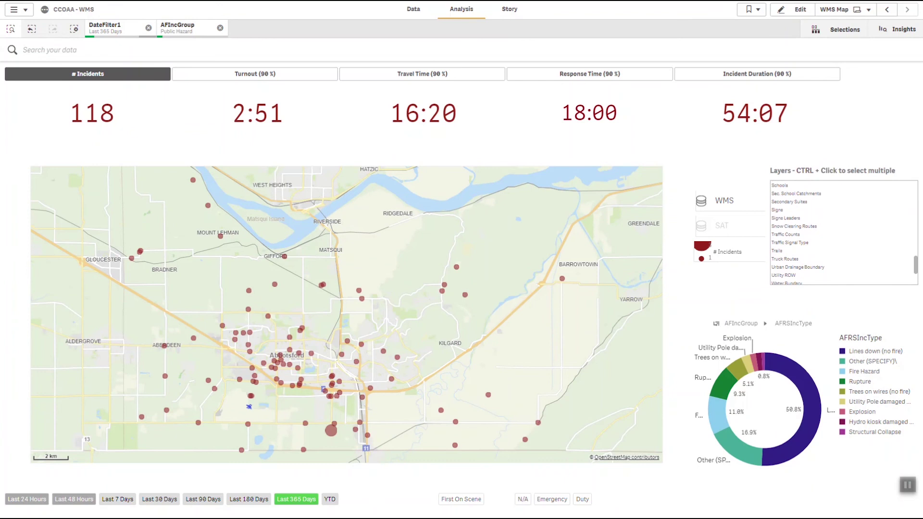
scroll(843, 232, up, 8)
scroll(843, 232, up, 3)
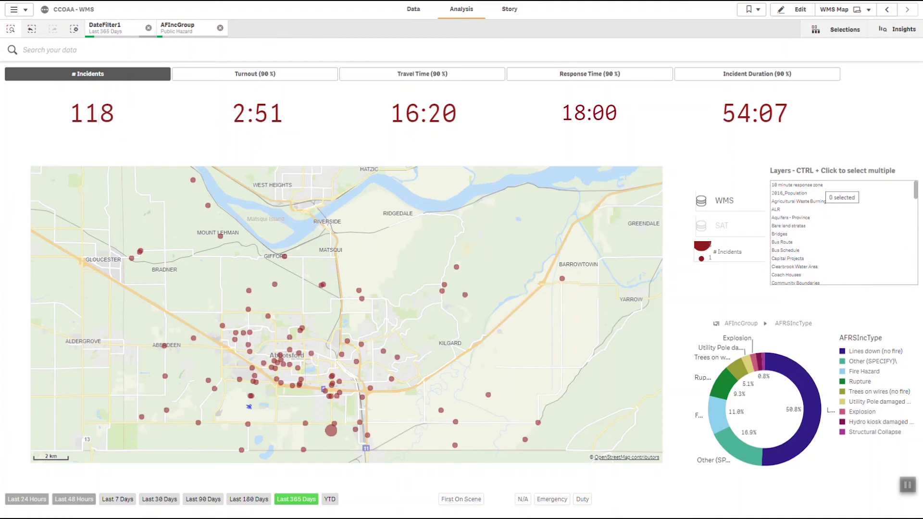
click(820, 185)
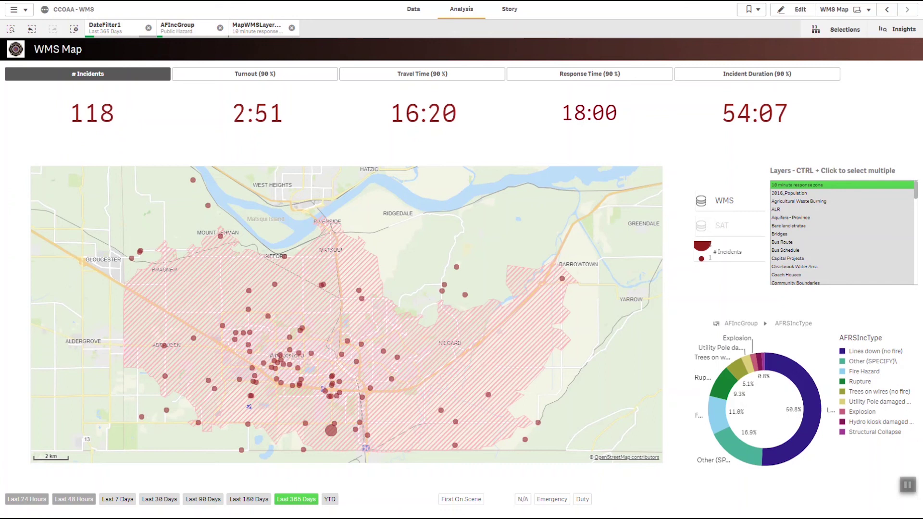
mouse_move(347, 341)
mouse_move(207, 205)
Add the Schools and Elem. School Catchments layers via a 'schoo' search, then clear all layers
click(257, 28)
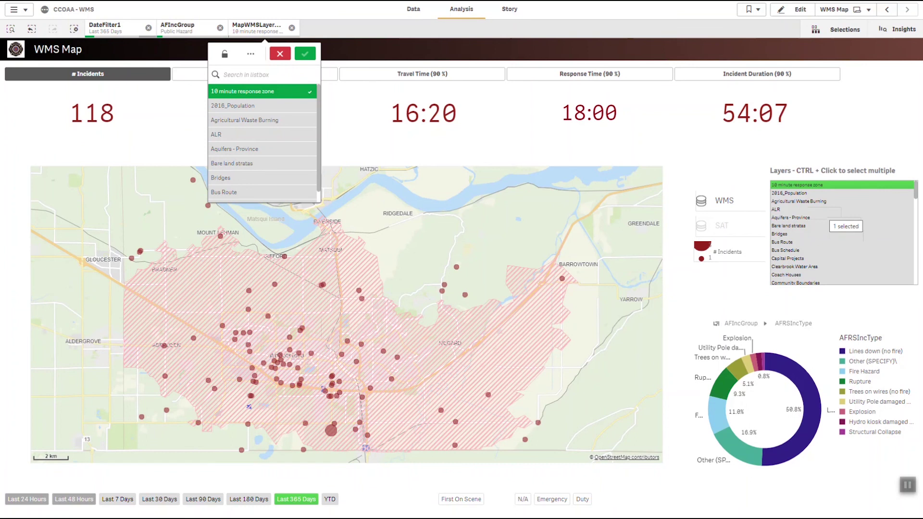
click(246, 74)
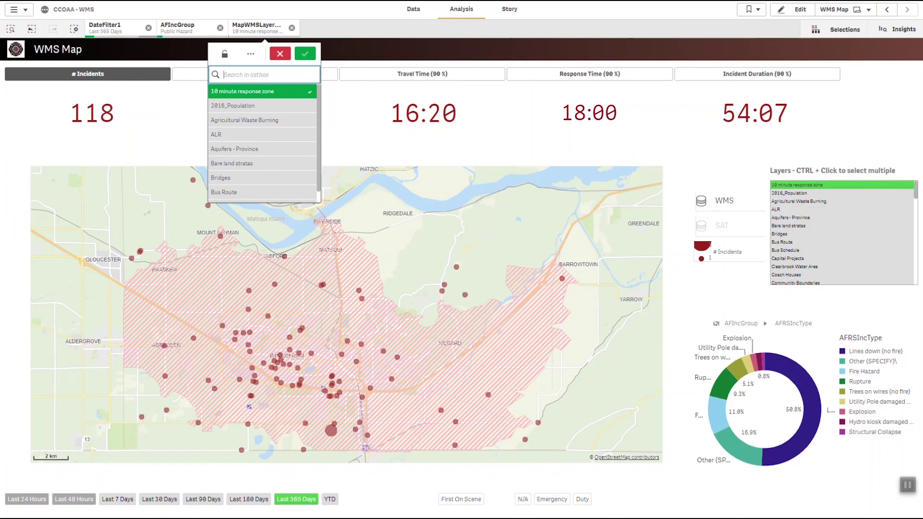
text(schoo)
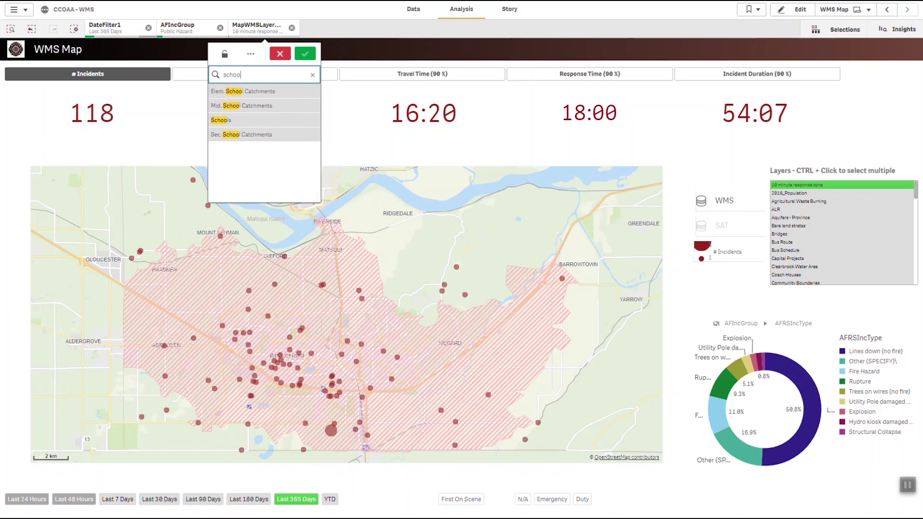
click(263, 121)
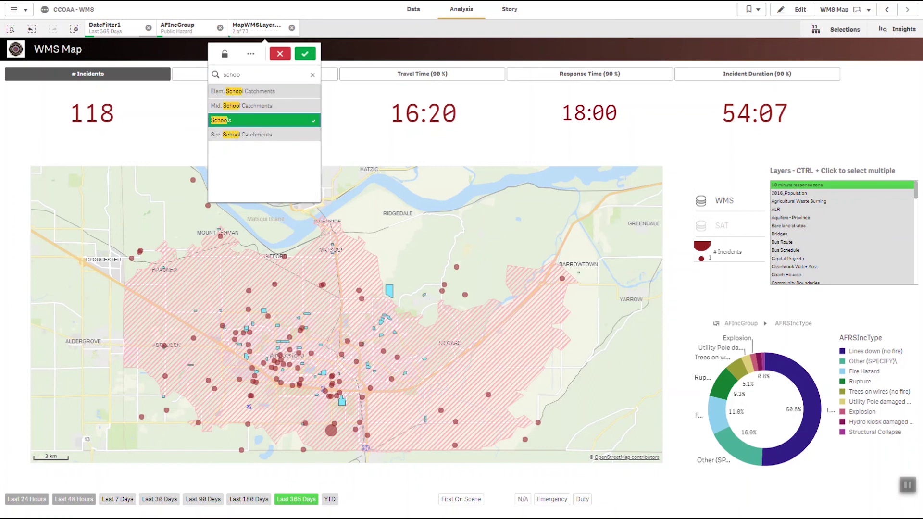
click(263, 91)
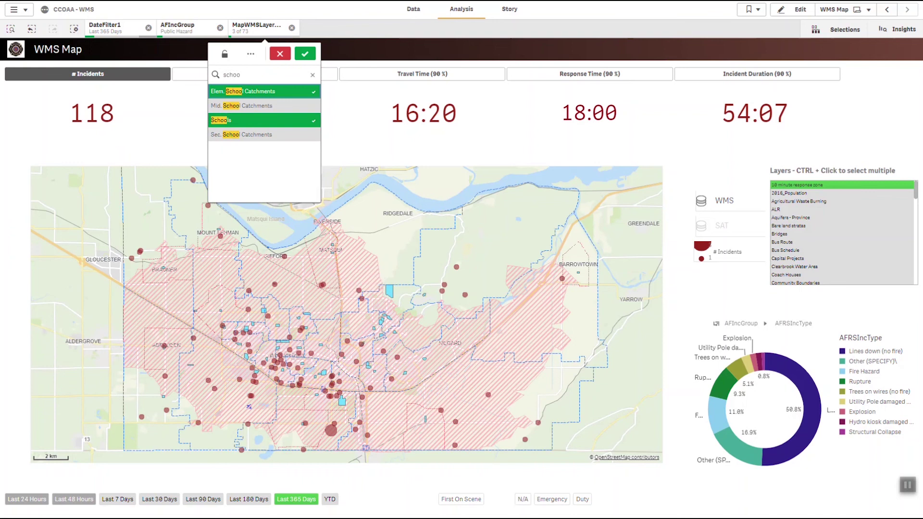
click(382, 283)
scroll(381, 283, up, 3)
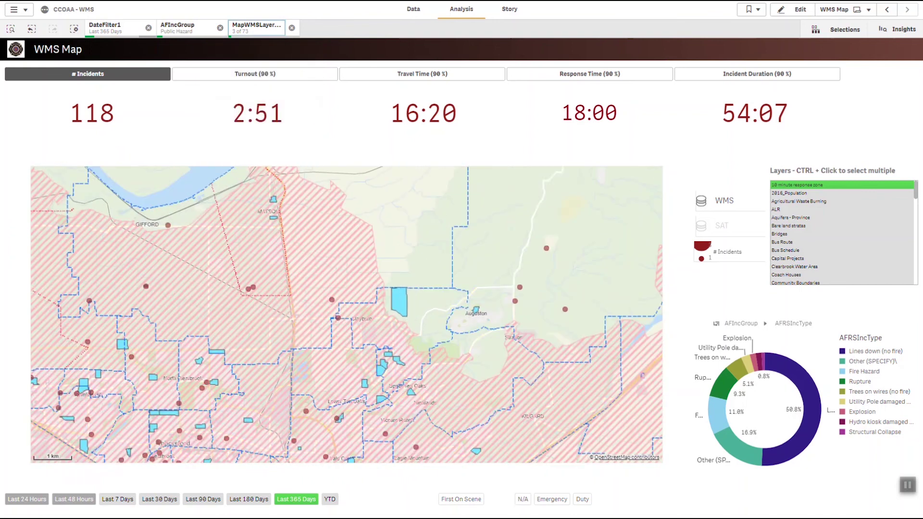
mouse_move(514, 301)
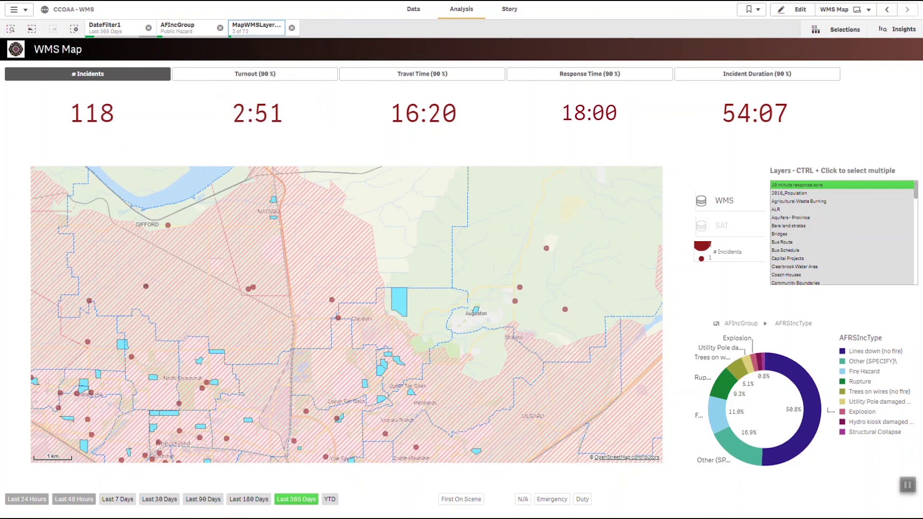
click(291, 28)
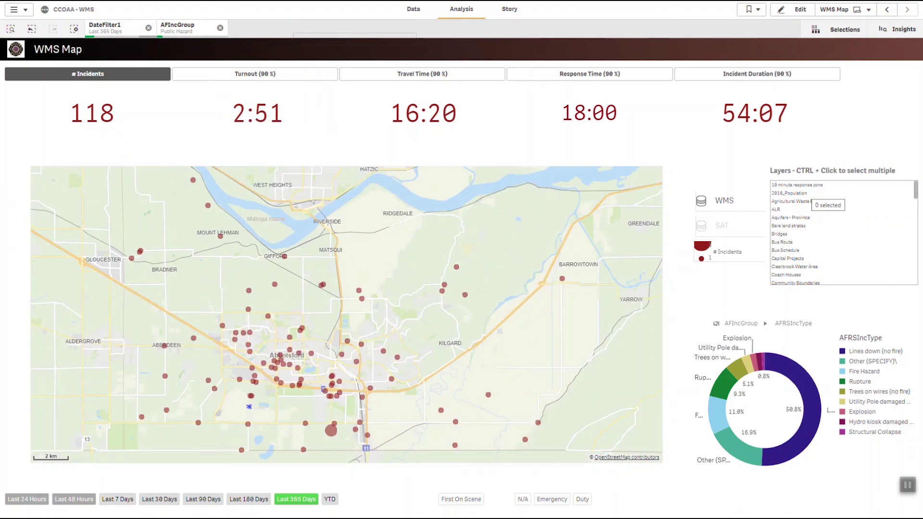
Show the 2016_Population layer beneath the incident points and zoom the map
click(811, 193)
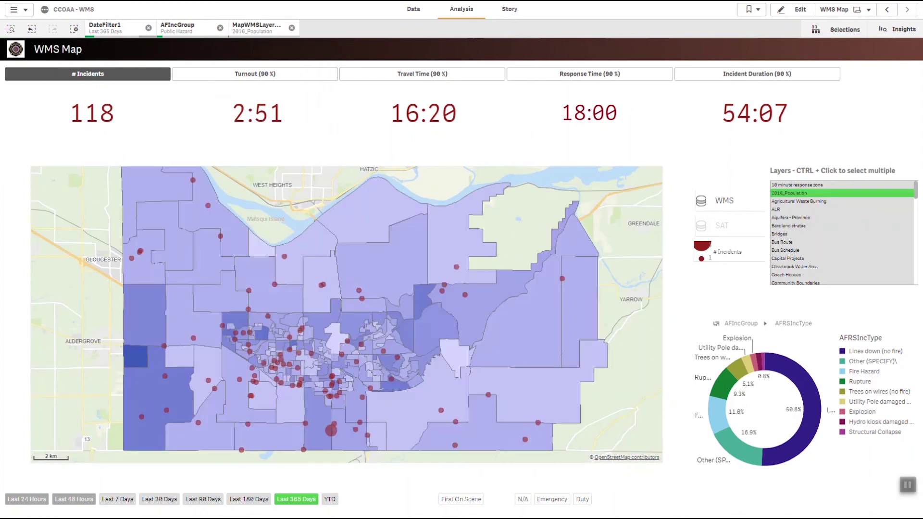
mouse_move(368, 310)
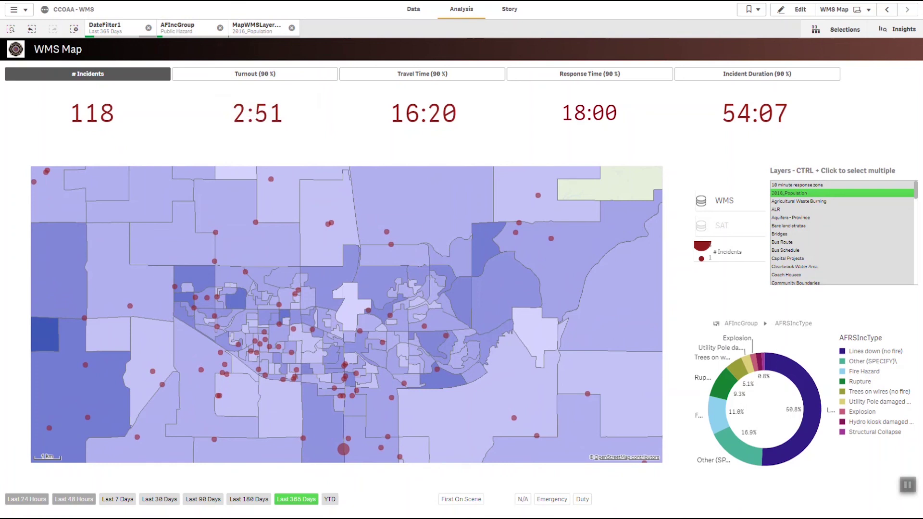
mouse_move(391, 245)
scroll(308, 395, down, 2)
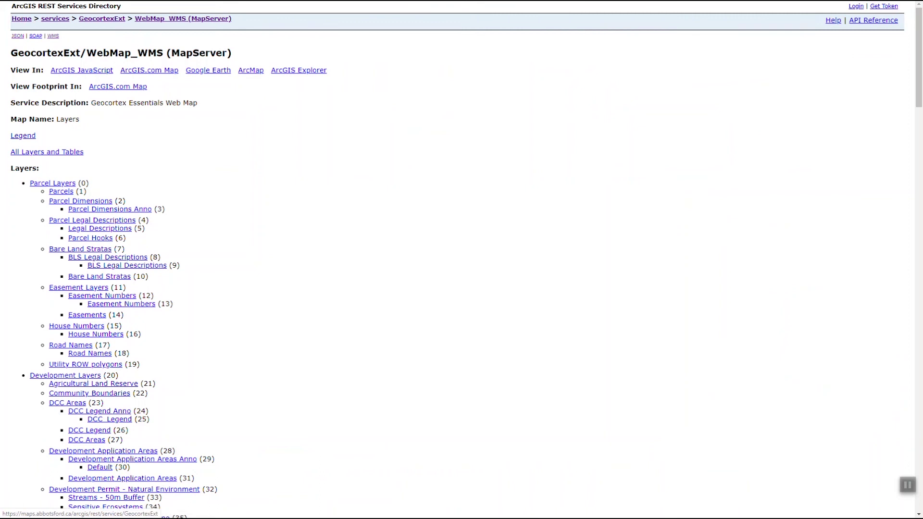
scroll(461, 259, down, 7)
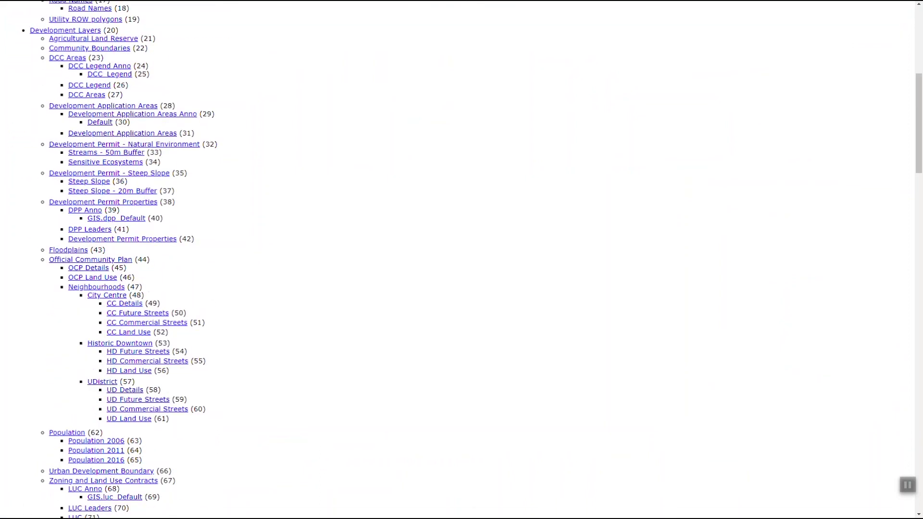
scroll(461, 259, down, 15)
scroll(461, 260, up, 13)
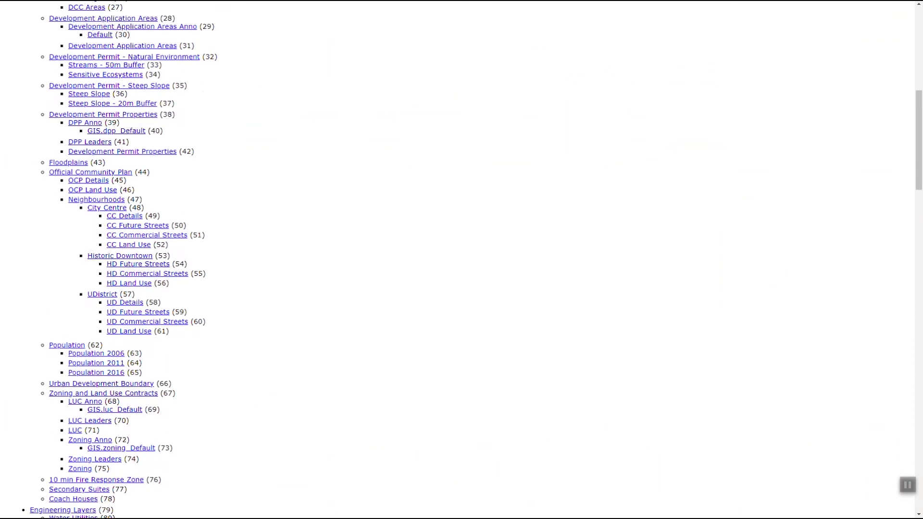